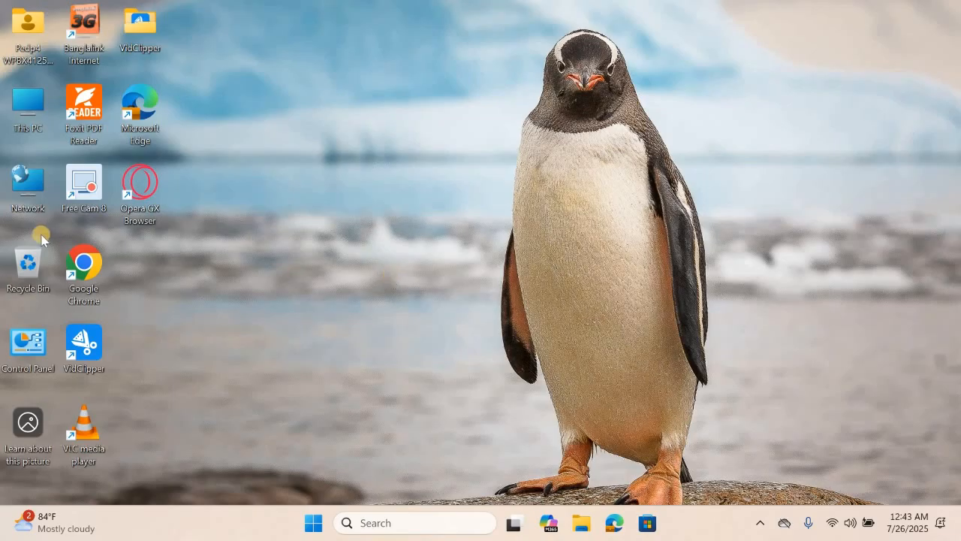
Open Chrome, search for "ipemis dpe gov bd", and go to the sign-in page of the IPEMIS site
double_click(86, 259)
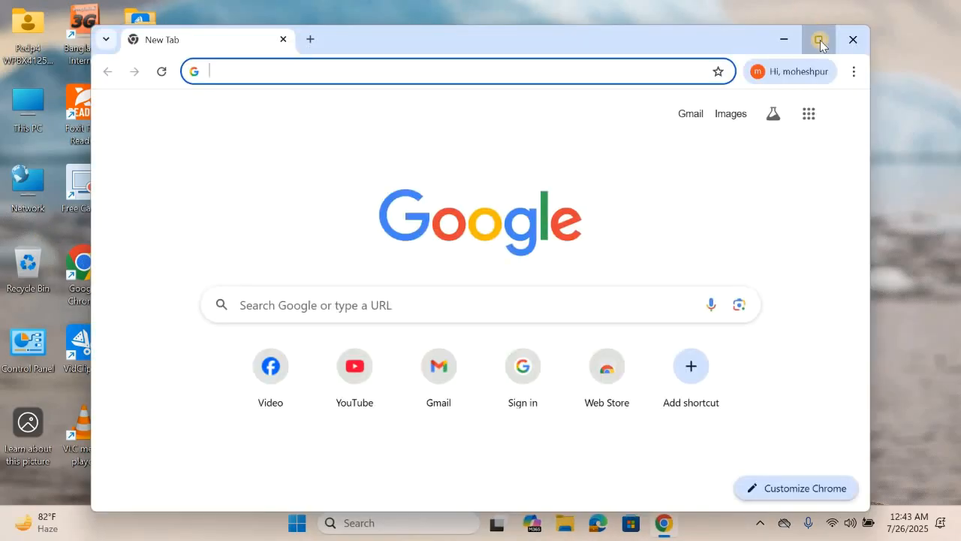
click(820, 43)
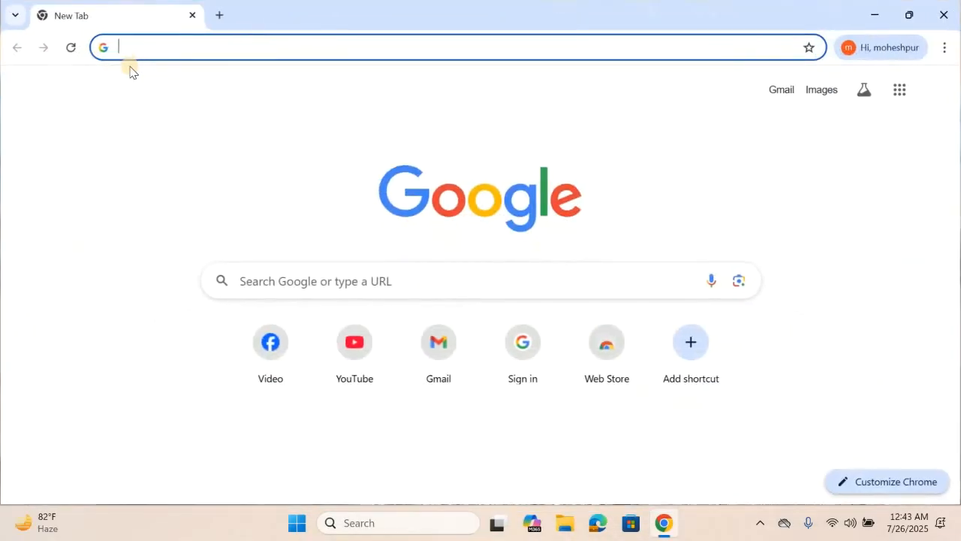
click(138, 48)
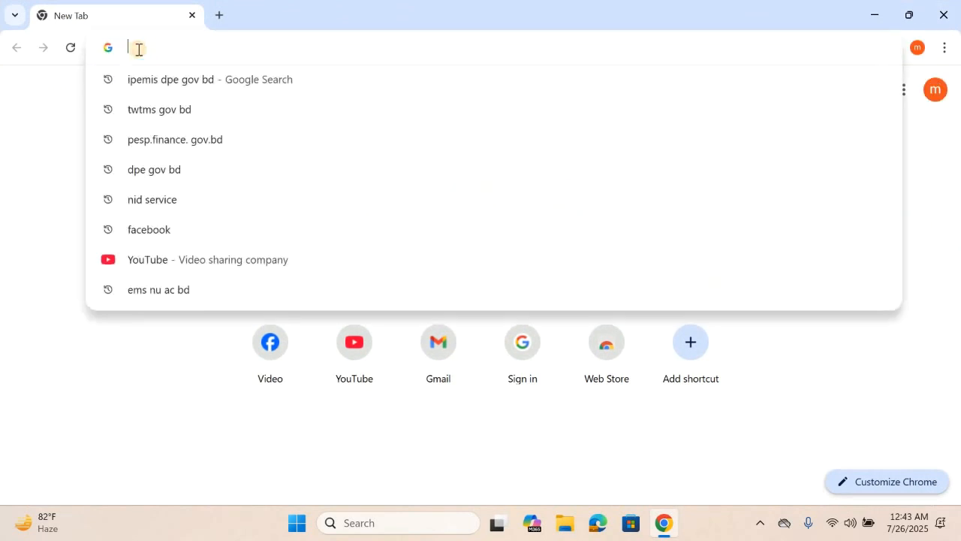
click(171, 81)
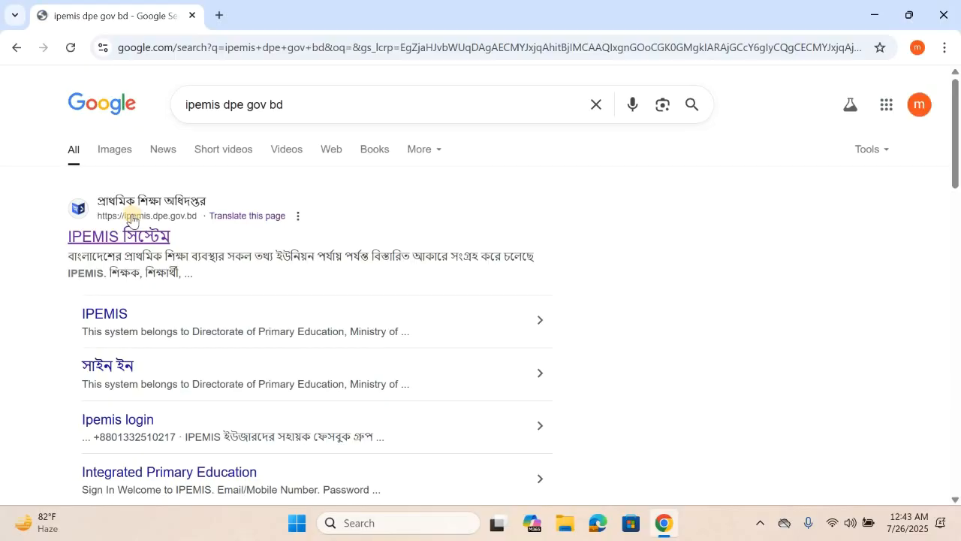
click(131, 219)
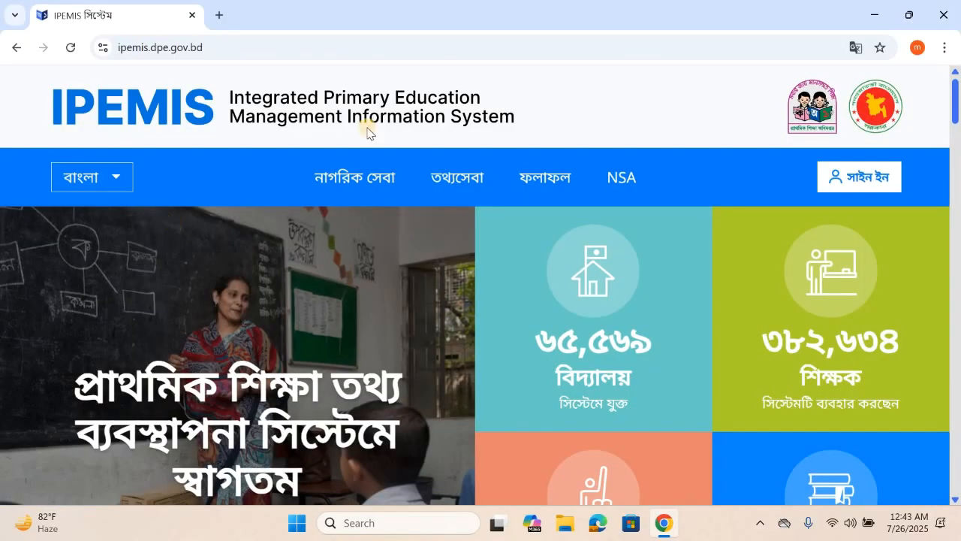
click(879, 188)
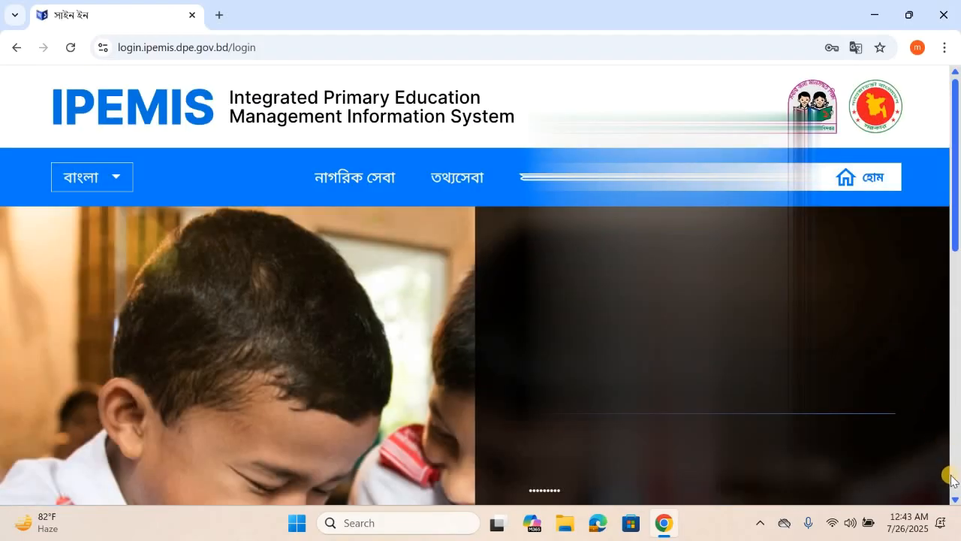
Sign in to IPEMIS with the account's email or mobile number and password
scroll(922, 466, down, 5)
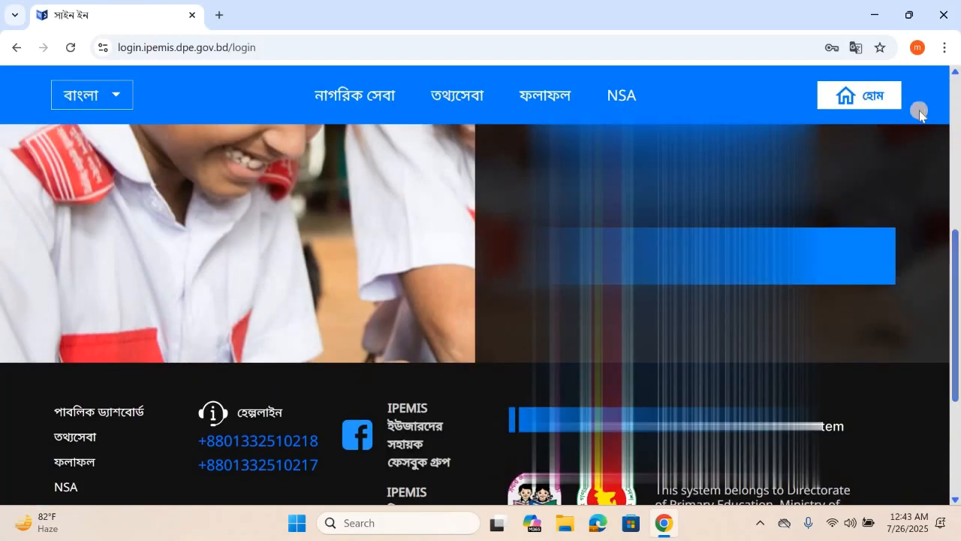
click(954, 73)
click(955, 73)
click(955, 74)
click(954, 74)
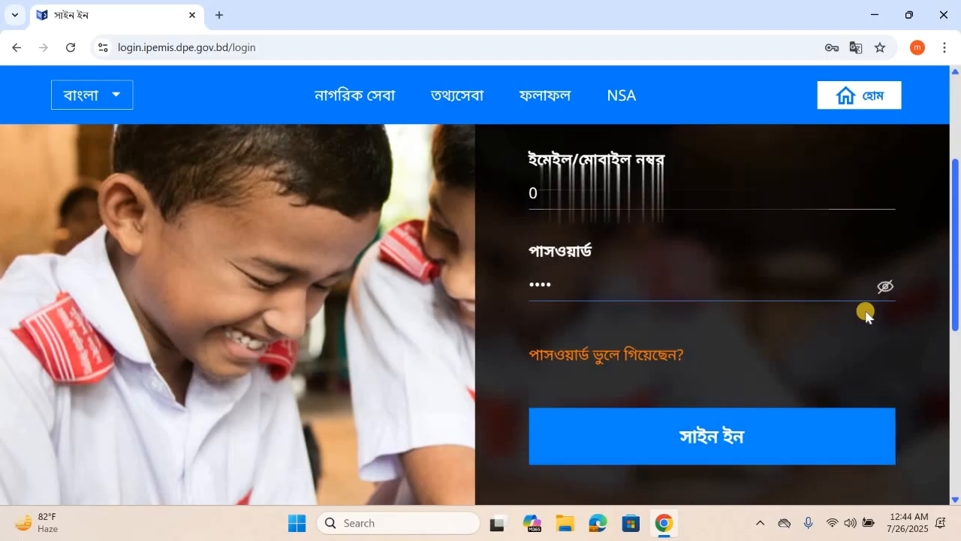
text(•)
click(791, 451)
click(791, 450)
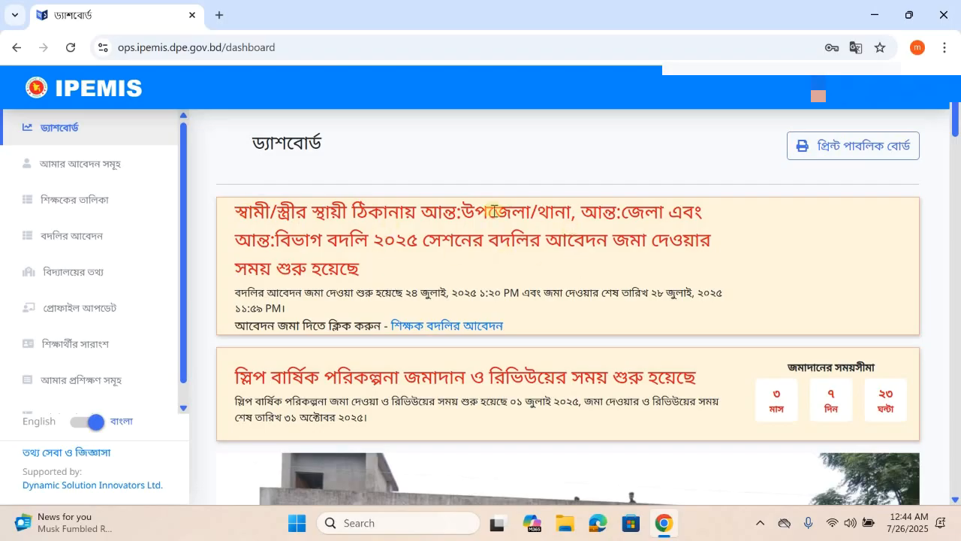
Start a new teacher transfer application for the 2025 spouse's permanent address session announced on the dashboard
click(449, 328)
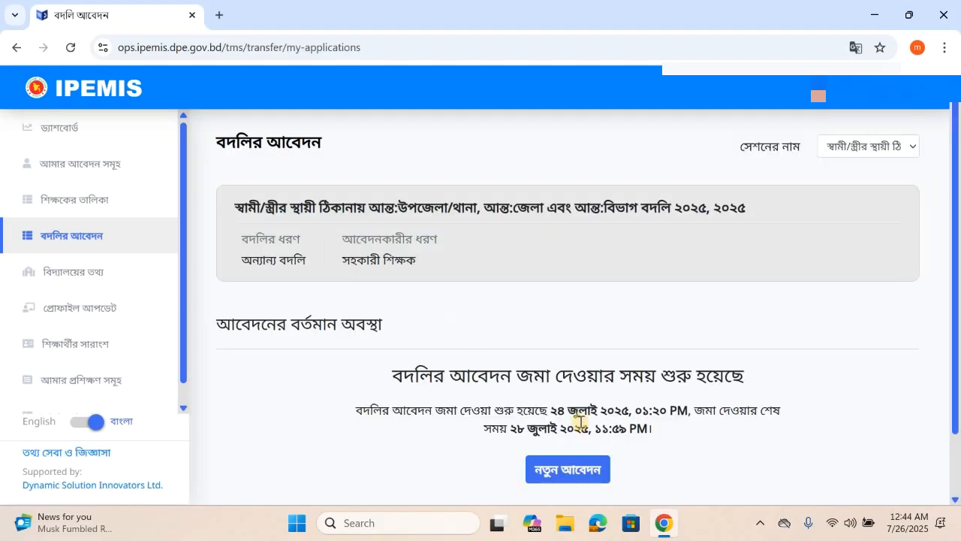
click(576, 475)
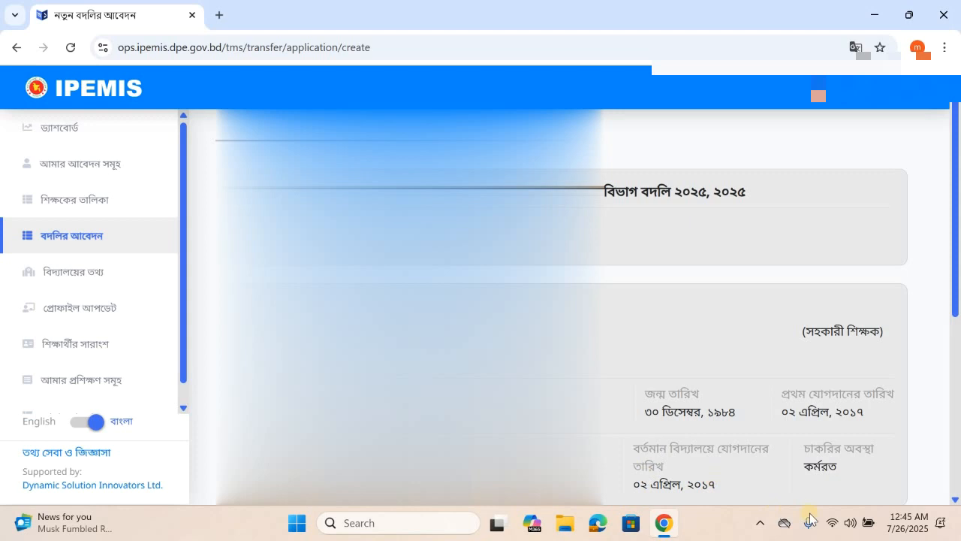
Choose division ঢাকা, district মুন্সীগঞ্জ and upazila মুন্সীগঞ্জ সদর for the transfer, and proceed to school selection
click(955, 497)
click(955, 497)
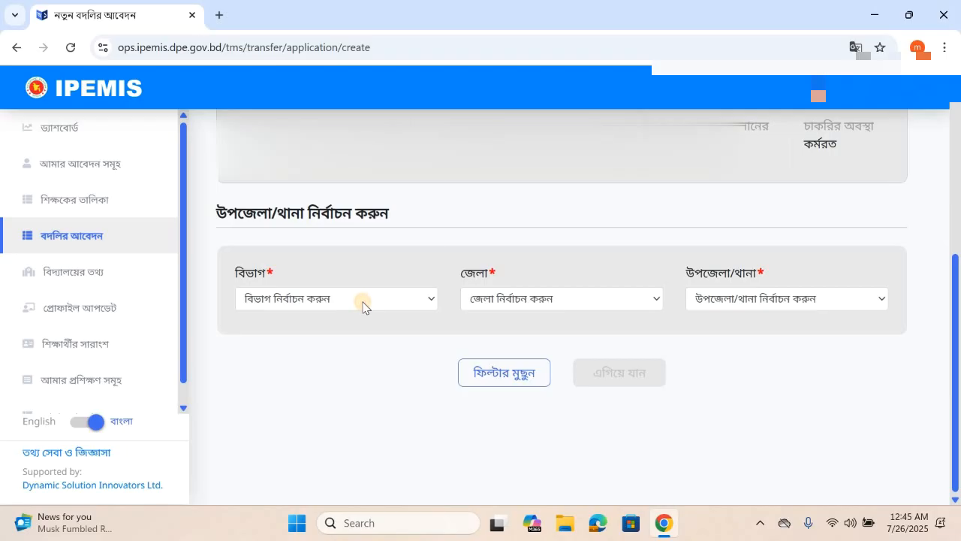
click(363, 304)
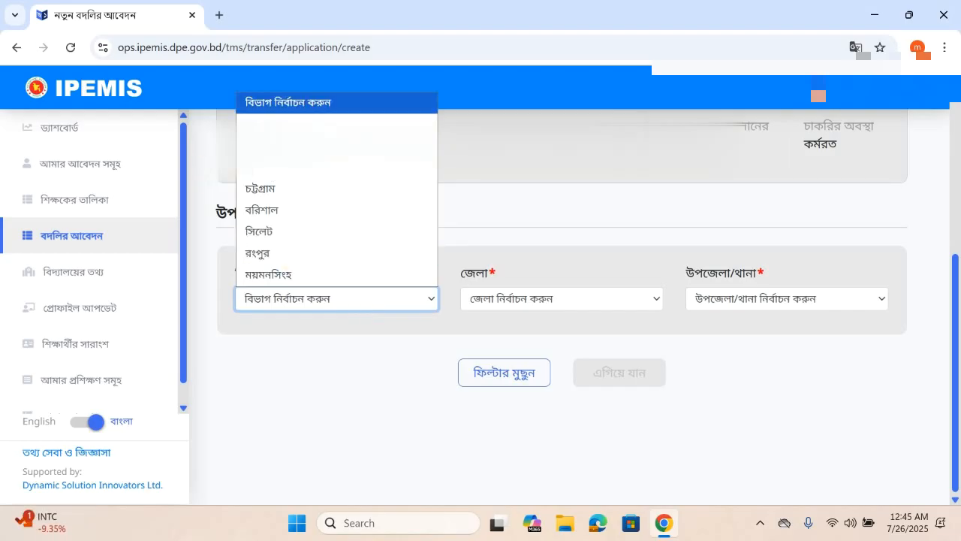
click(264, 124)
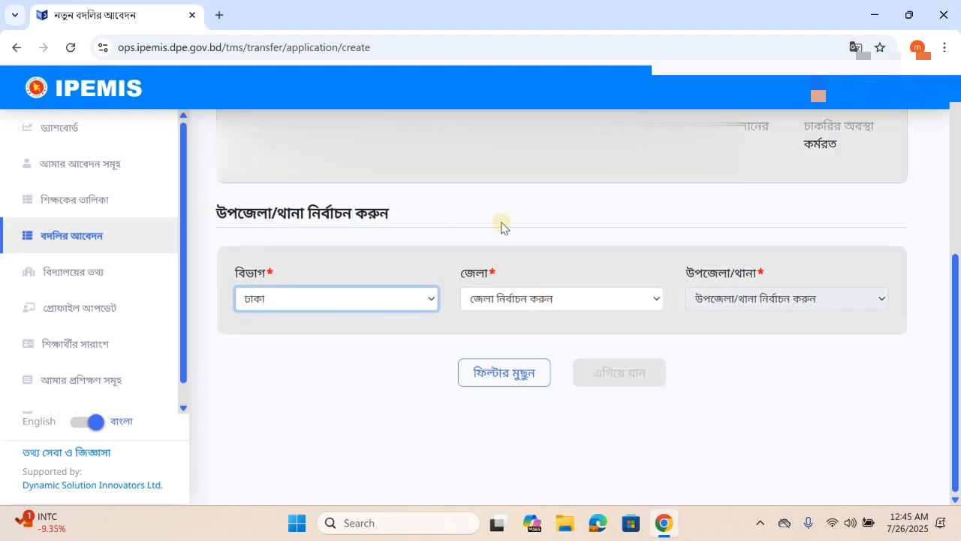
click(537, 299)
scroll(525, 103, down, 1)
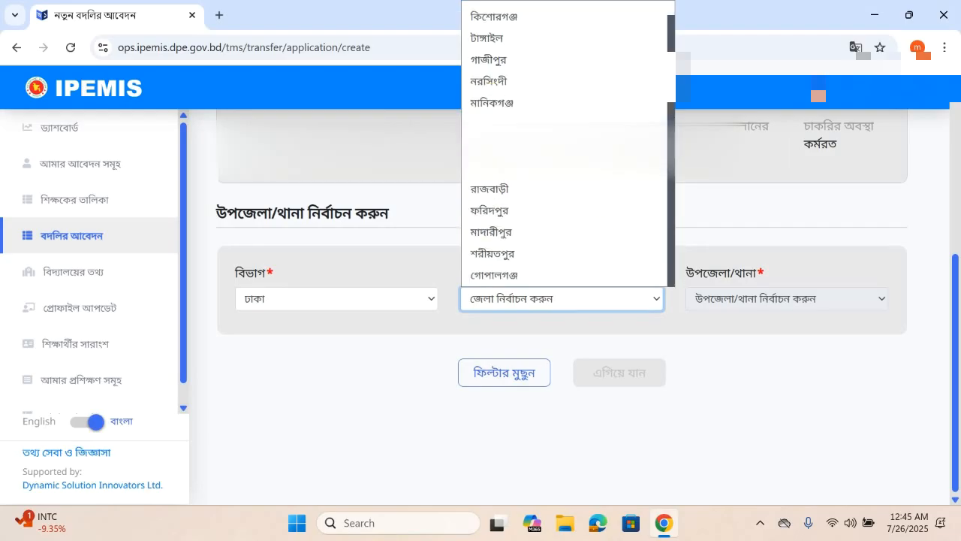
click(721, 300)
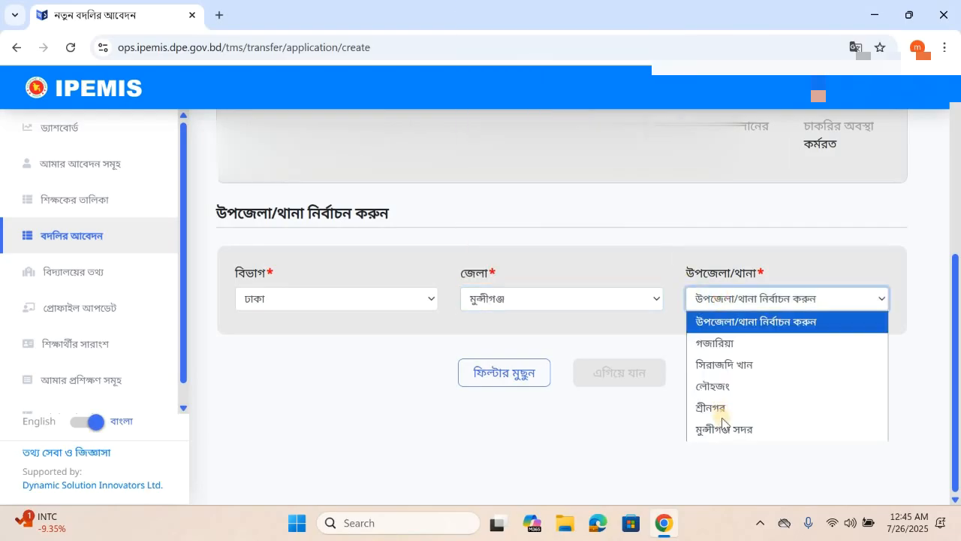
click(727, 428)
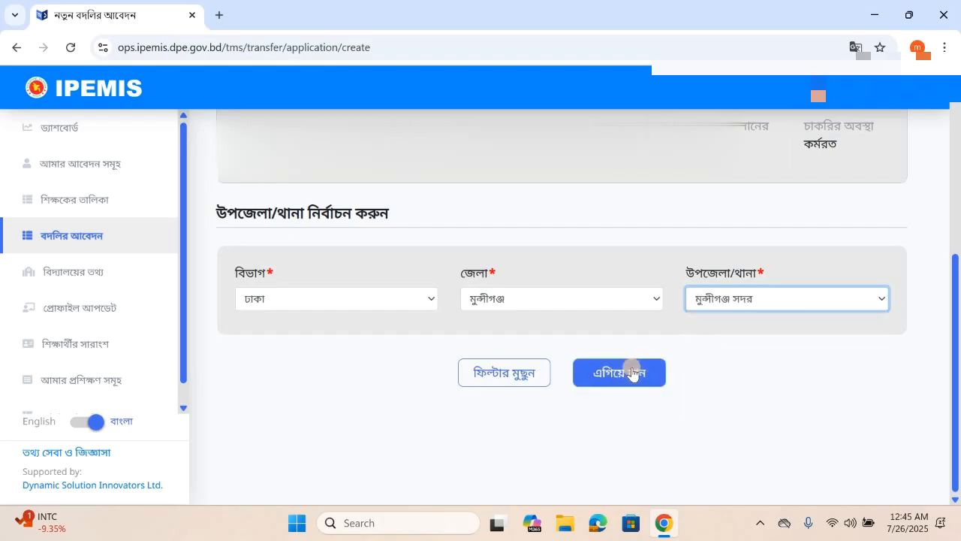
click(632, 373)
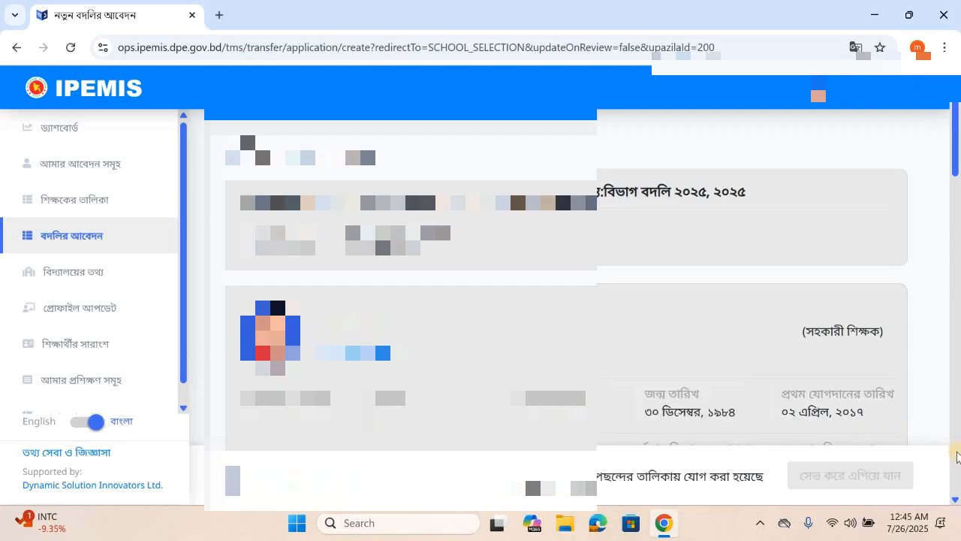
Add the third-from-last school on the first page of the school list to the preferred schools
scroll(956, 457, down, 5)
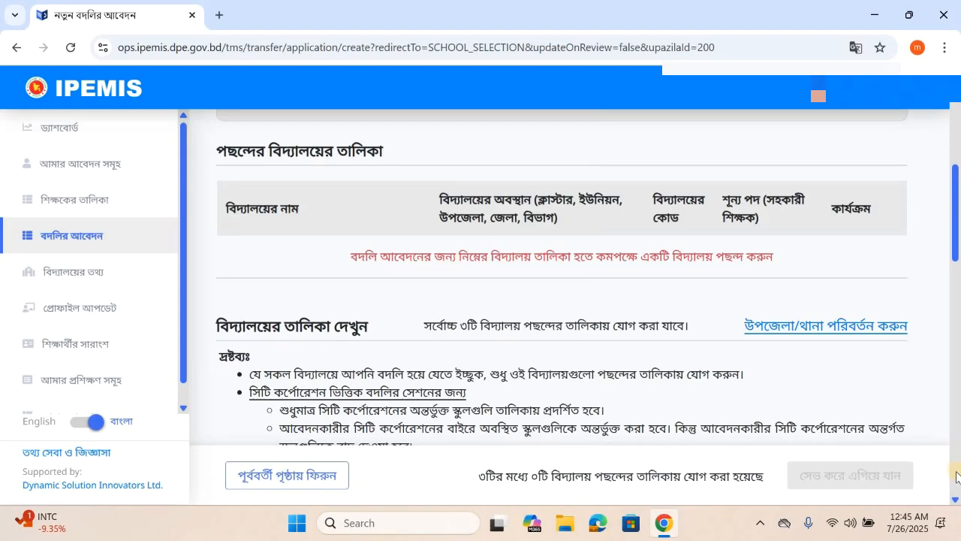
scroll(957, 485, down, 5)
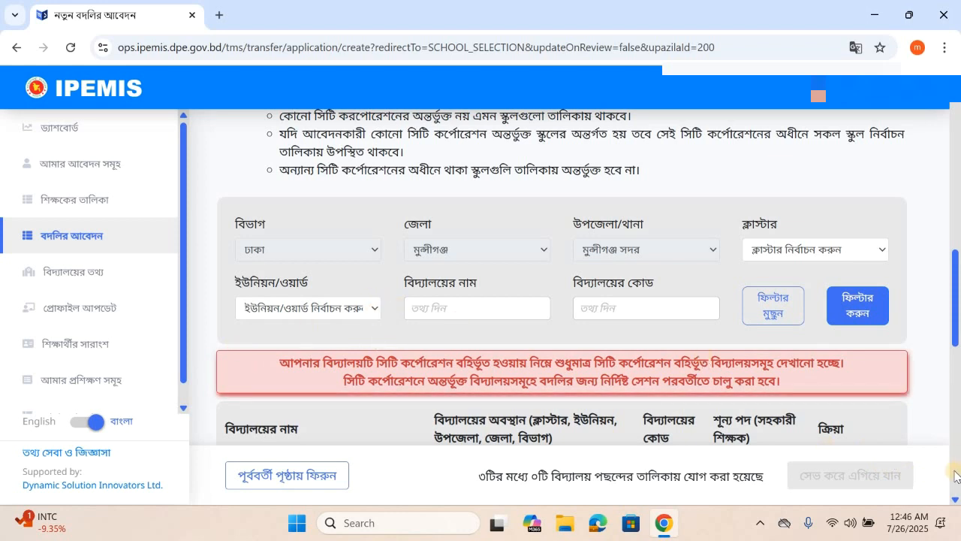
scroll(956, 475, down, 4)
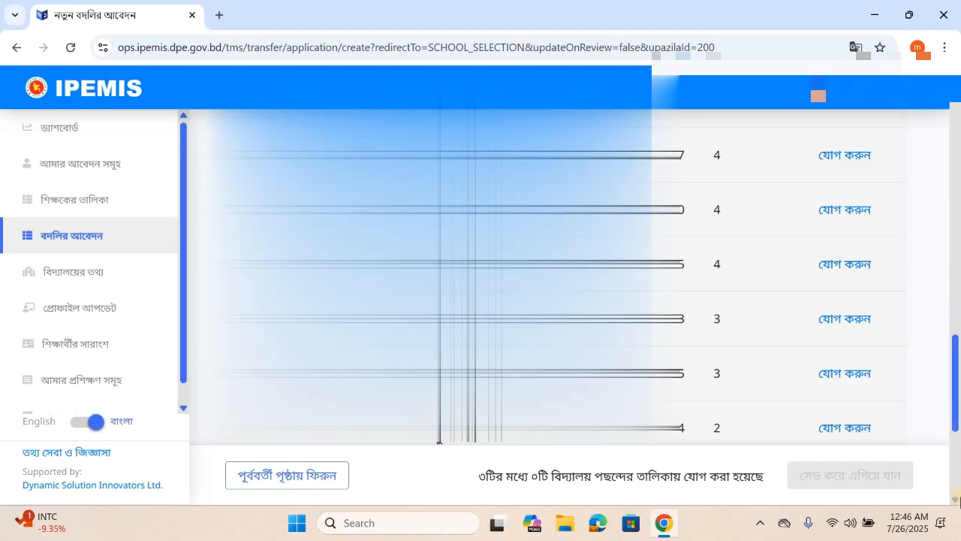
scroll(958, 501, down, 2)
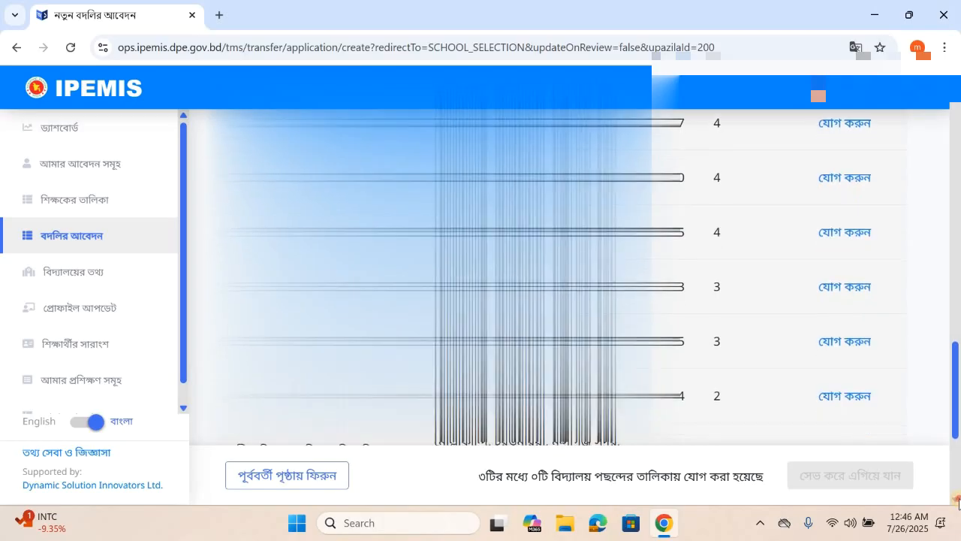
click(957, 499)
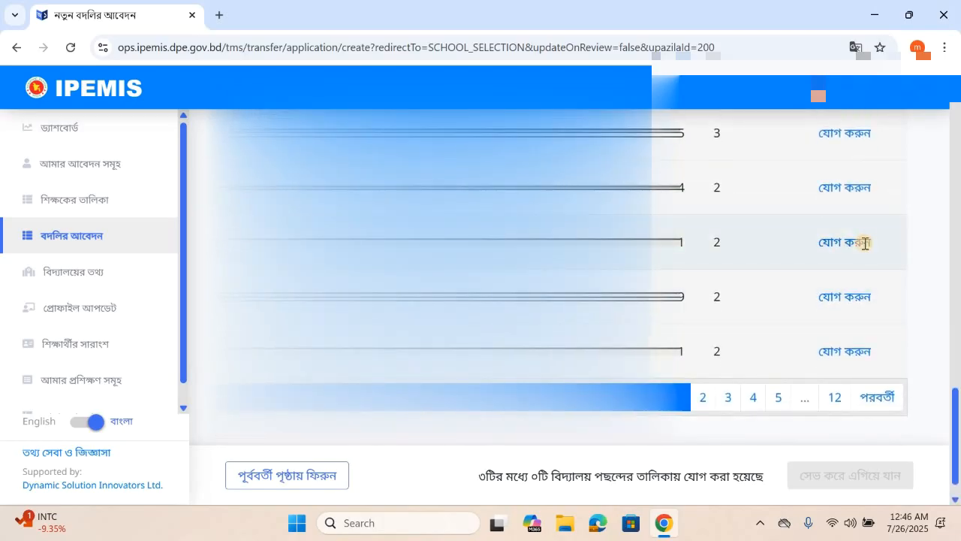
click(863, 242)
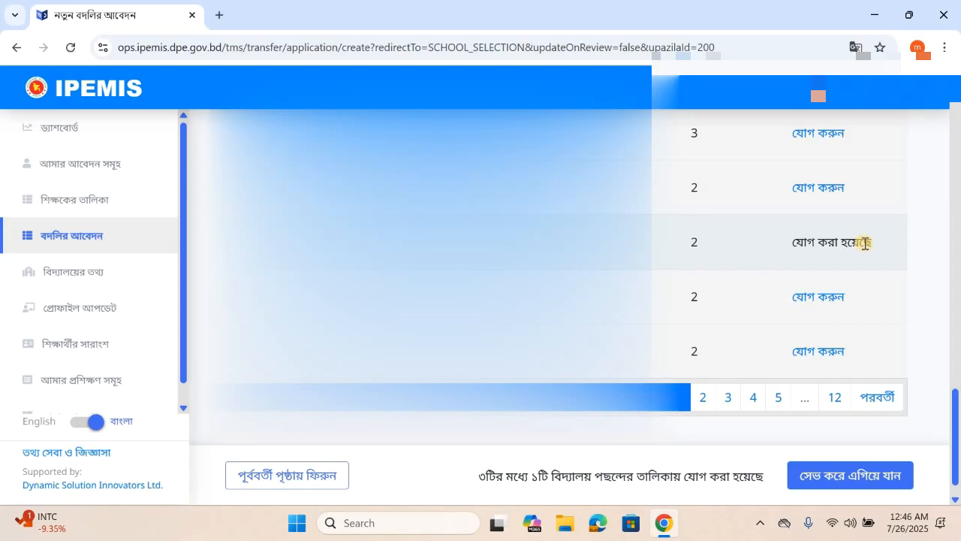
Add the third and the last school on page 2 of the school list to the preferred schools
click(700, 397)
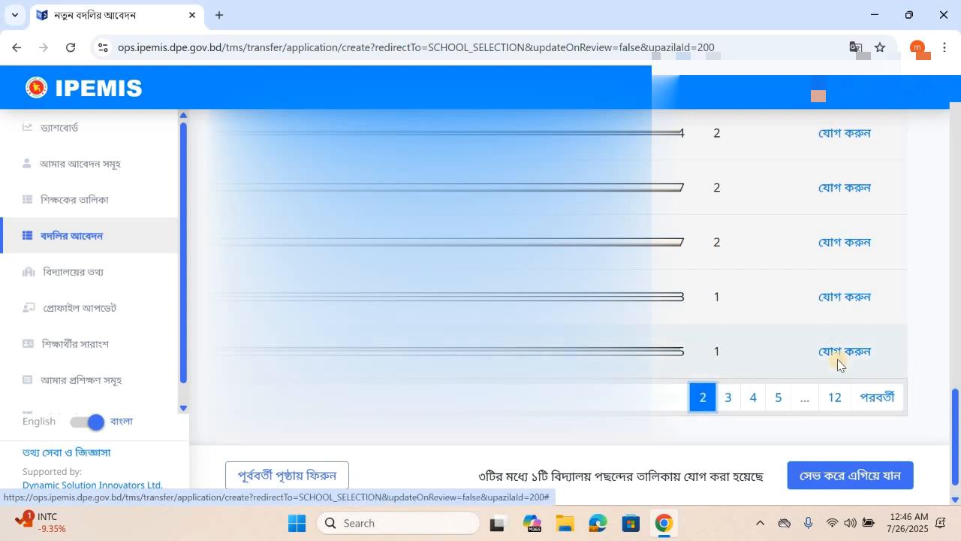
scroll(882, 208, up, 1)
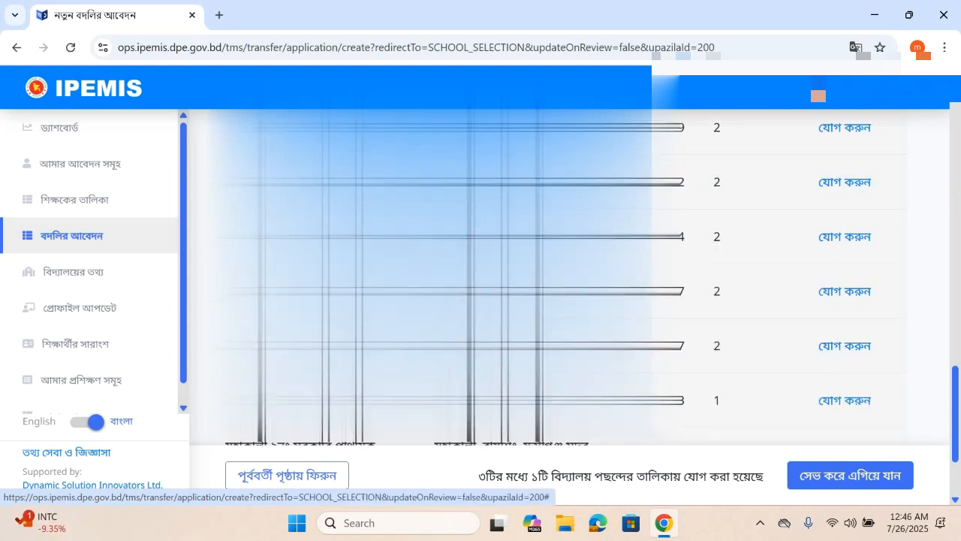
scroll(788, 308, up, 1)
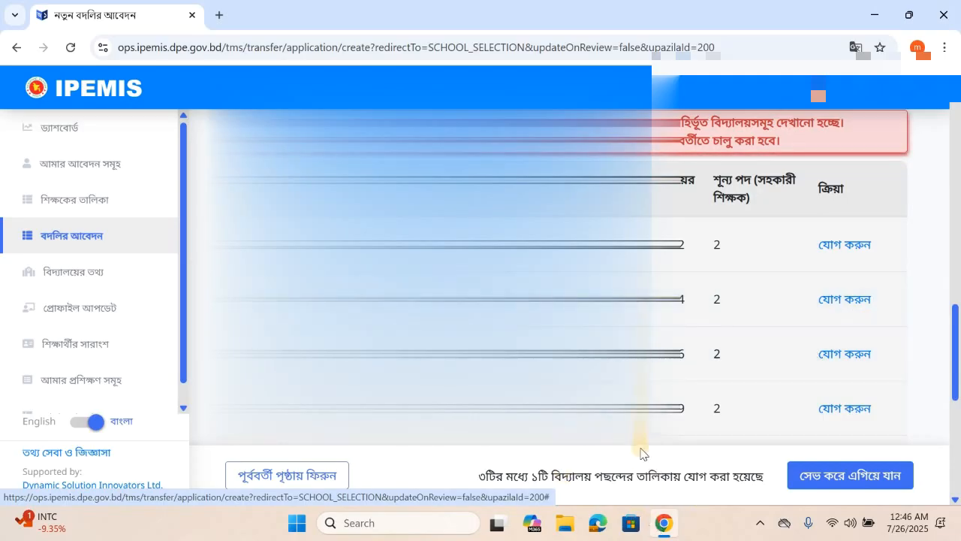
click(840, 354)
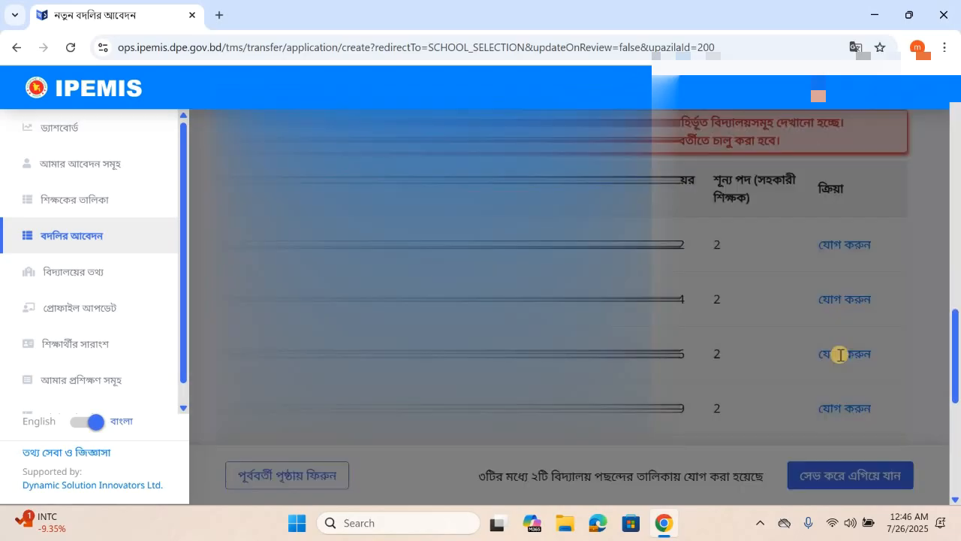
click(957, 479)
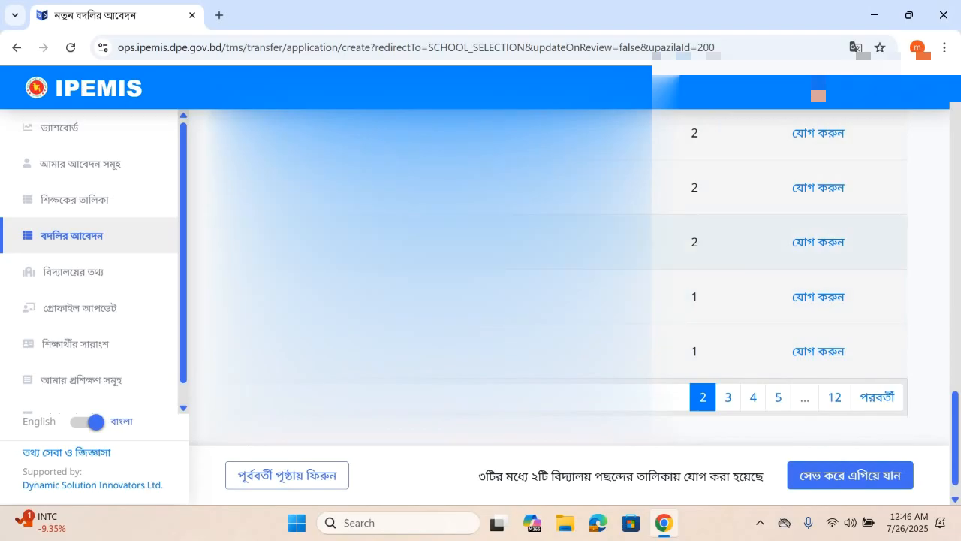
click(816, 352)
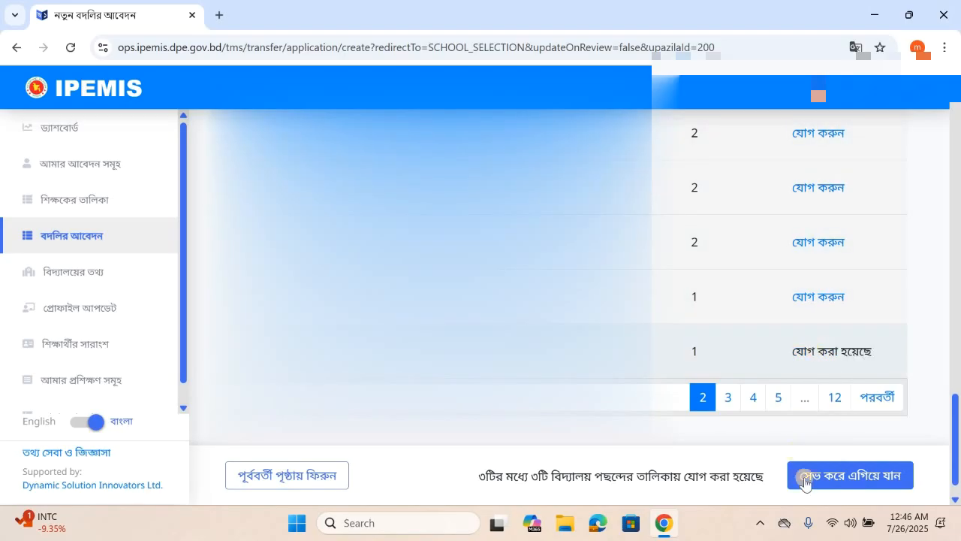
Save the preferred school selection and continue to the next stage of the application
click(832, 482)
click(865, 480)
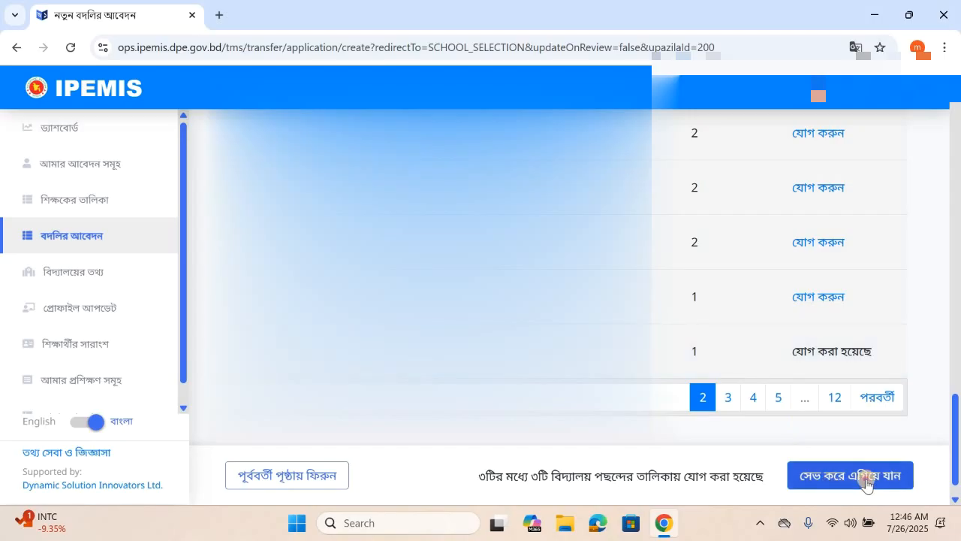
click(866, 480)
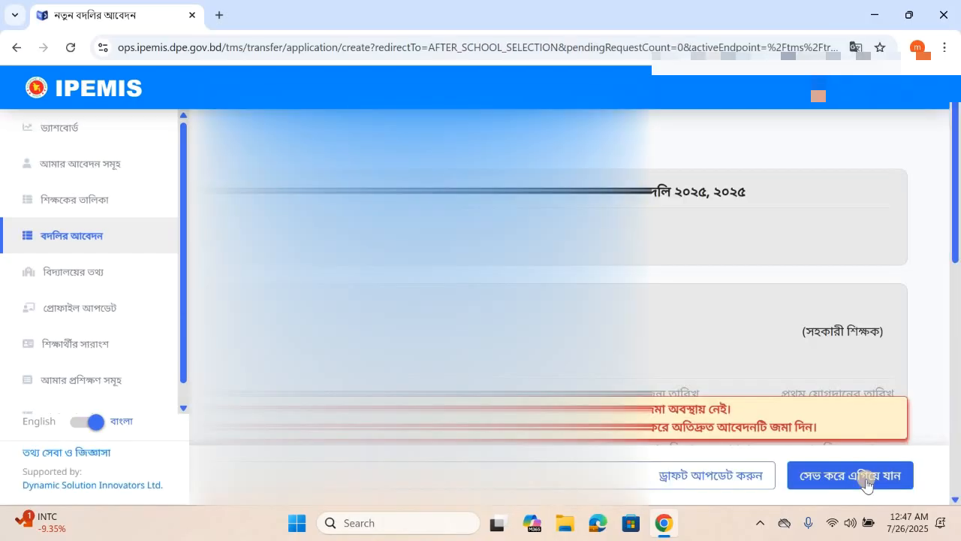
Select স্বামী/স্ত্রীর স্থায়ী ঠিকানায় বদলি as the reason for the transfer
click(954, 477)
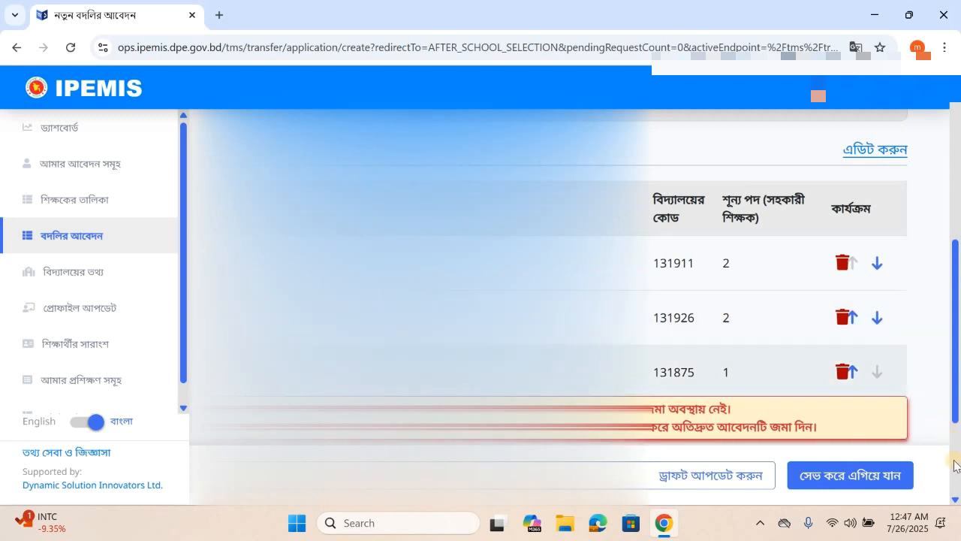
click(956, 472)
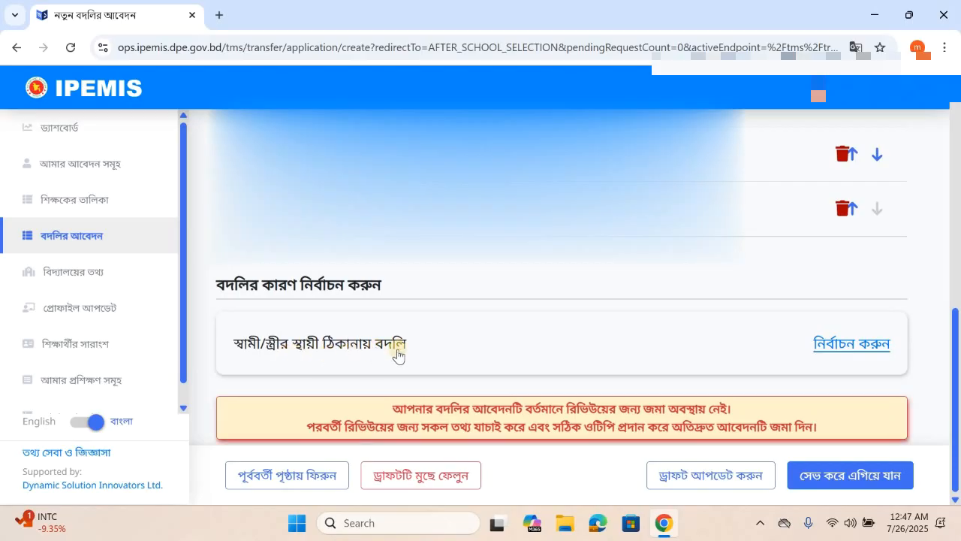
click(868, 353)
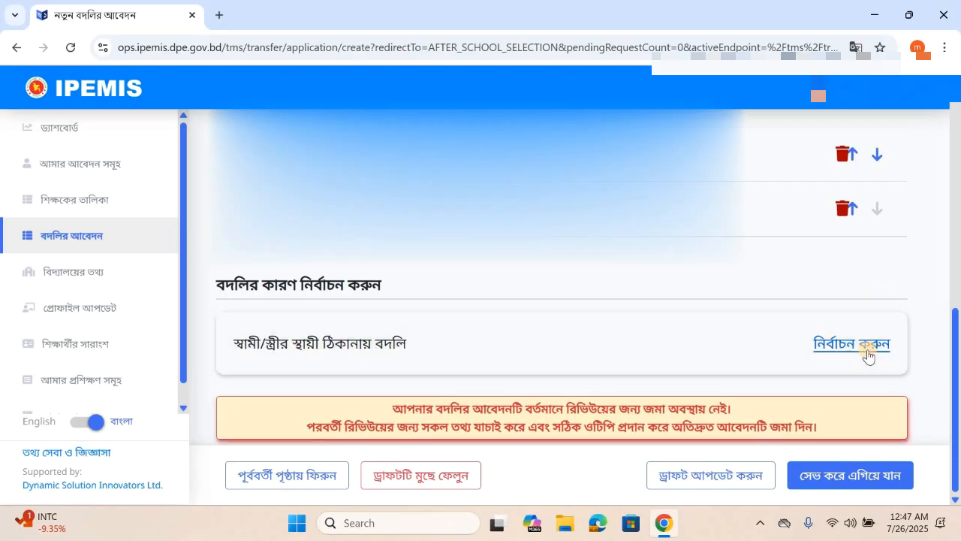
Upload dolil.pdf as the spouse's permanent-address land deed and the kabin PDF as the marriage certificate
click(956, 484)
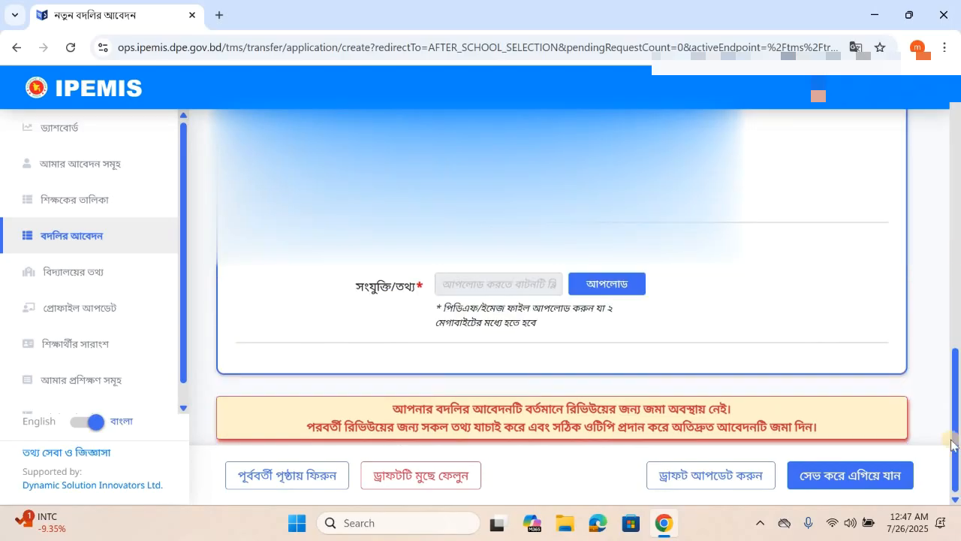
click(956, 498)
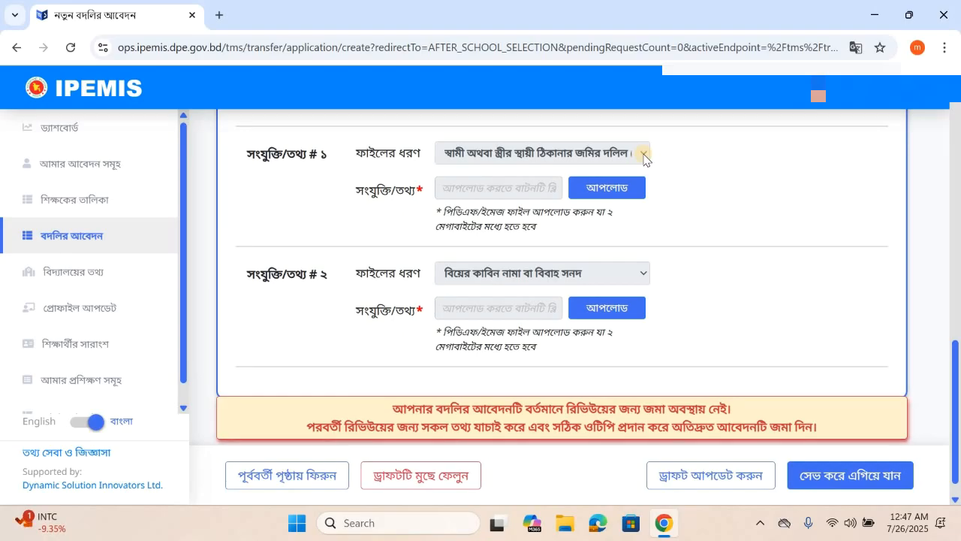
click(616, 187)
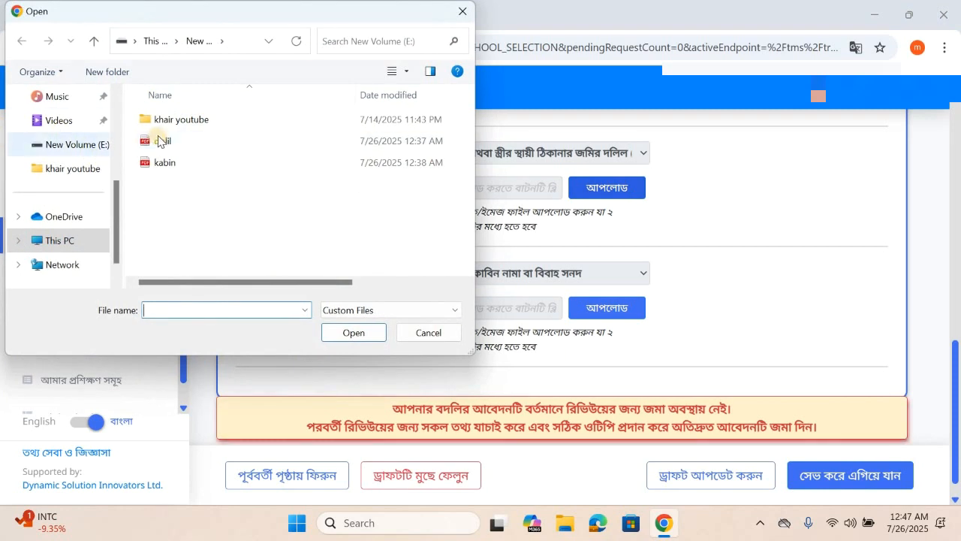
double_click(159, 141)
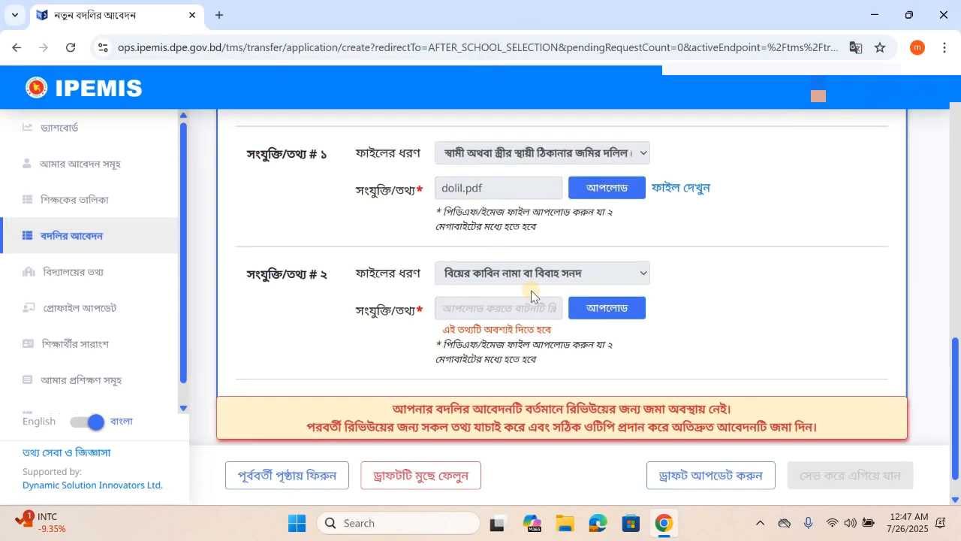
click(609, 309)
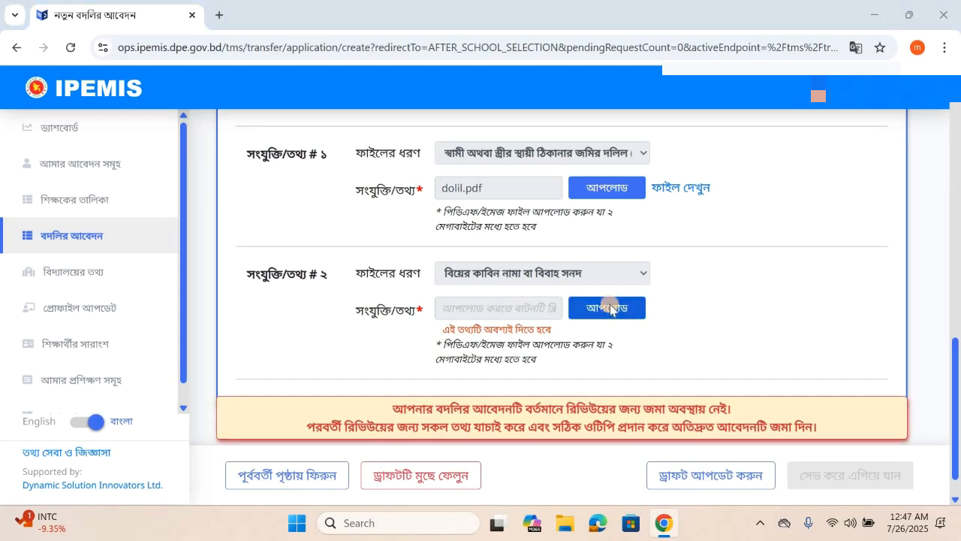
double_click(159, 167)
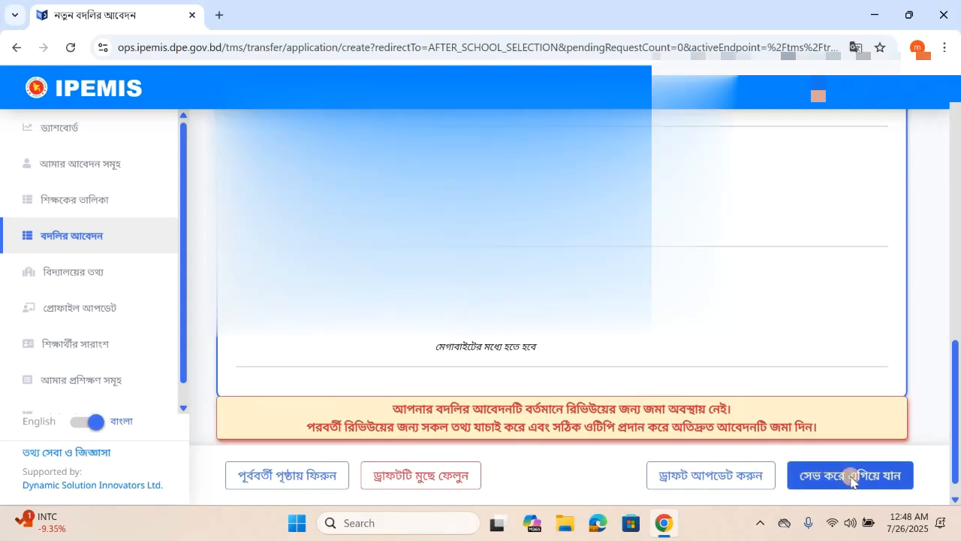
Continue to the application review, accept the declaration that all submitted information and documents are correct, and save to proceed
click(955, 502)
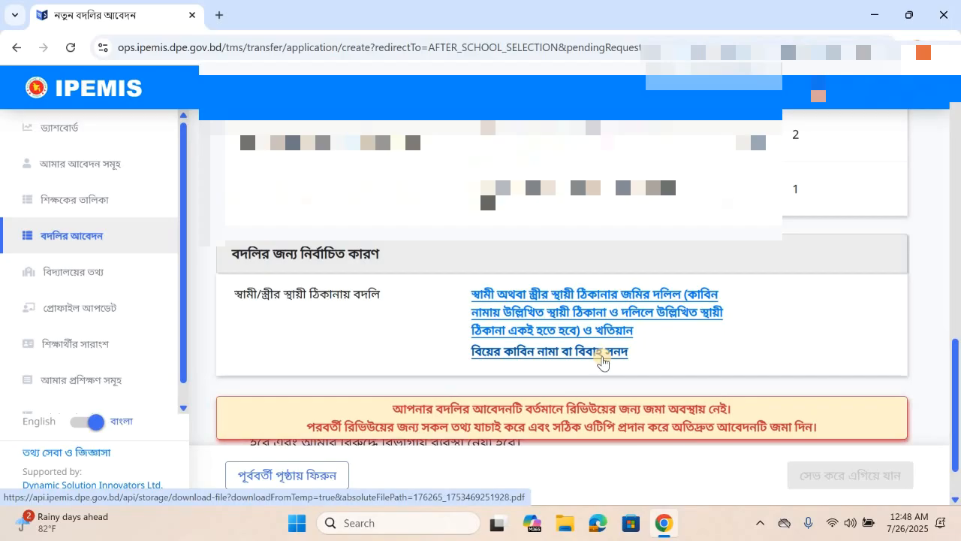
click(957, 501)
click(957, 501)
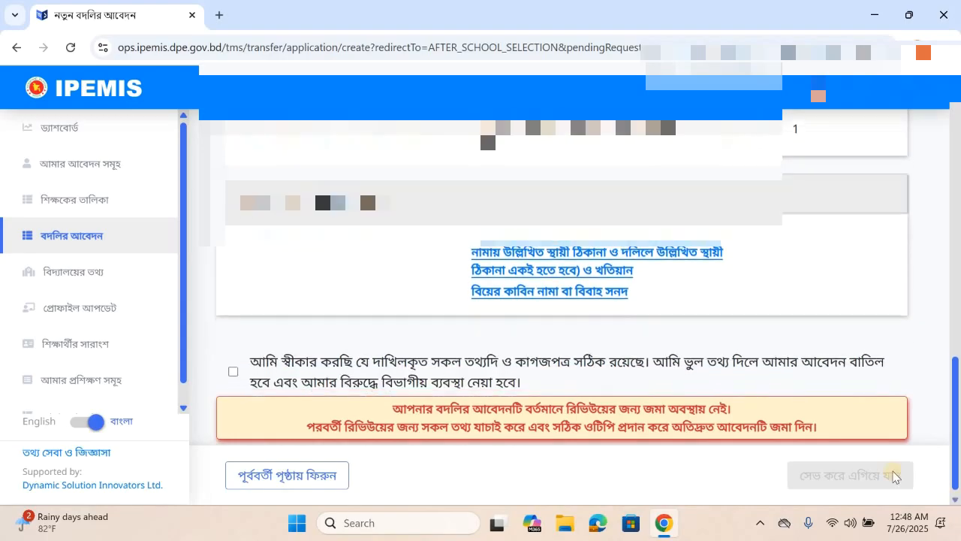
click(232, 375)
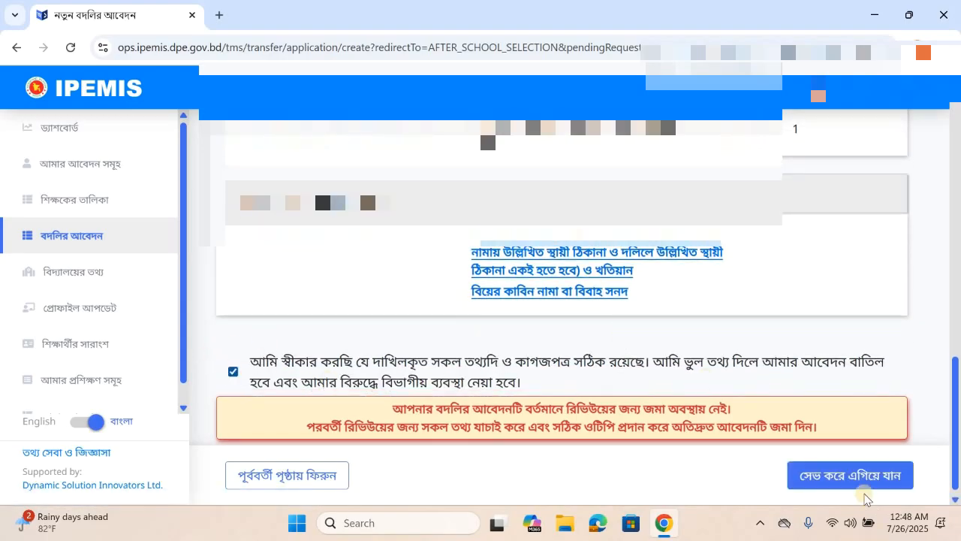
click(862, 475)
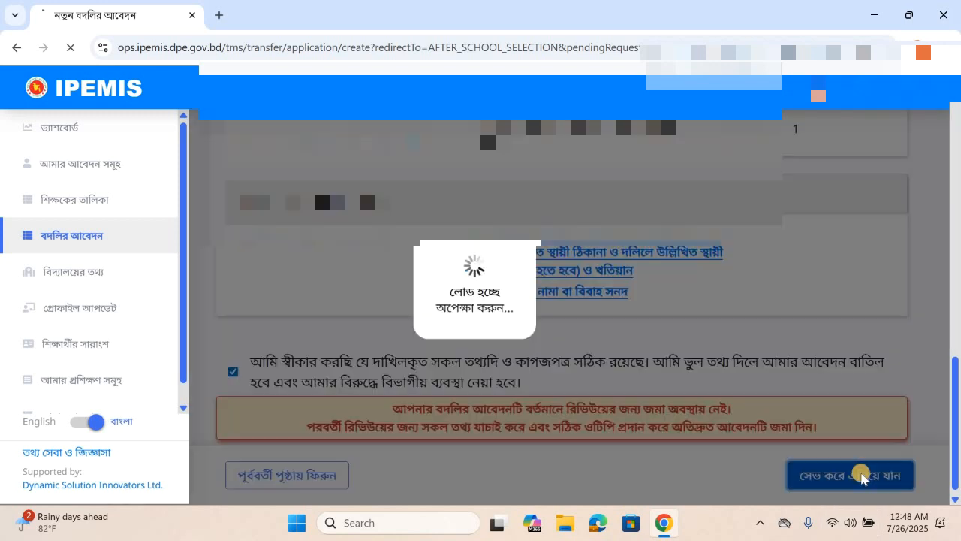